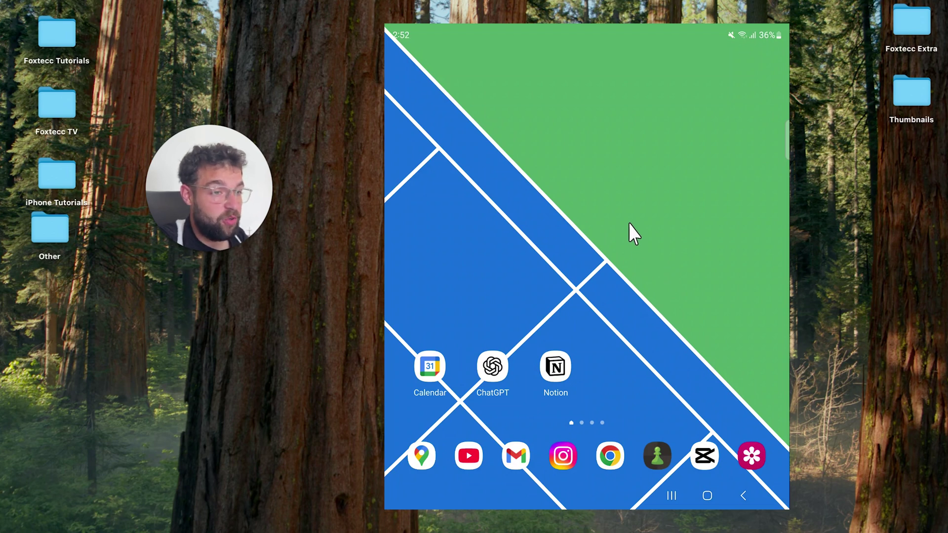
scroll(633, 233, down, 2)
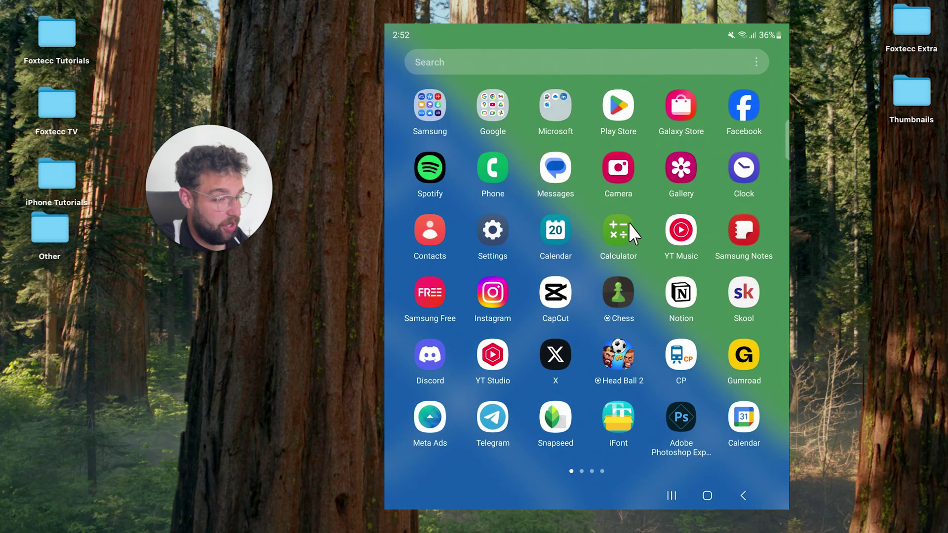
Step: Replace the 'zip file reader' query with a 'bin file opener' search from the suggestions
click(626, 111)
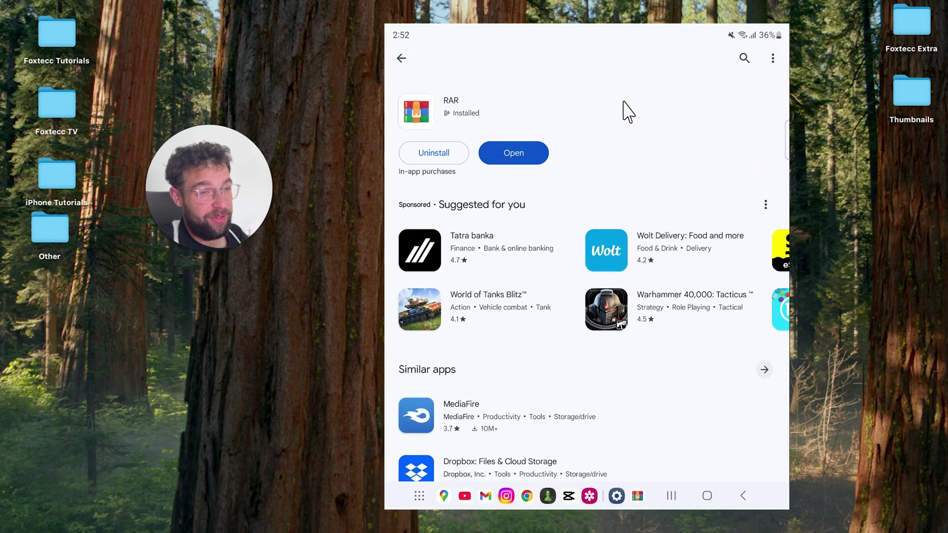
click(401, 60)
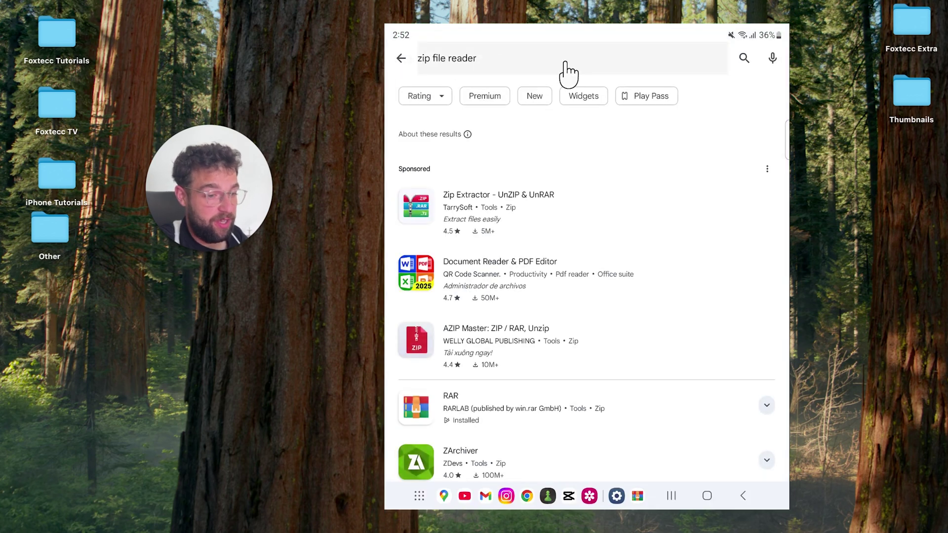
click(744, 59)
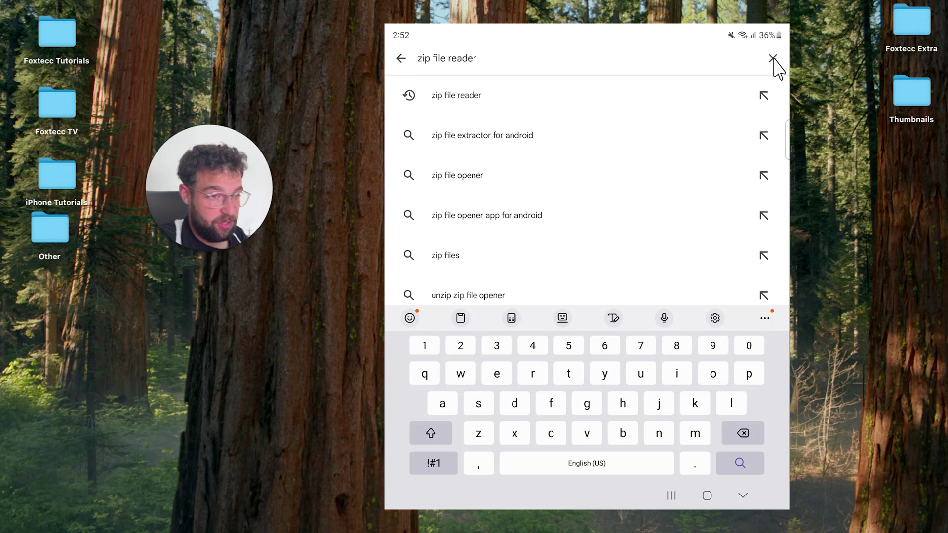
click(772, 60)
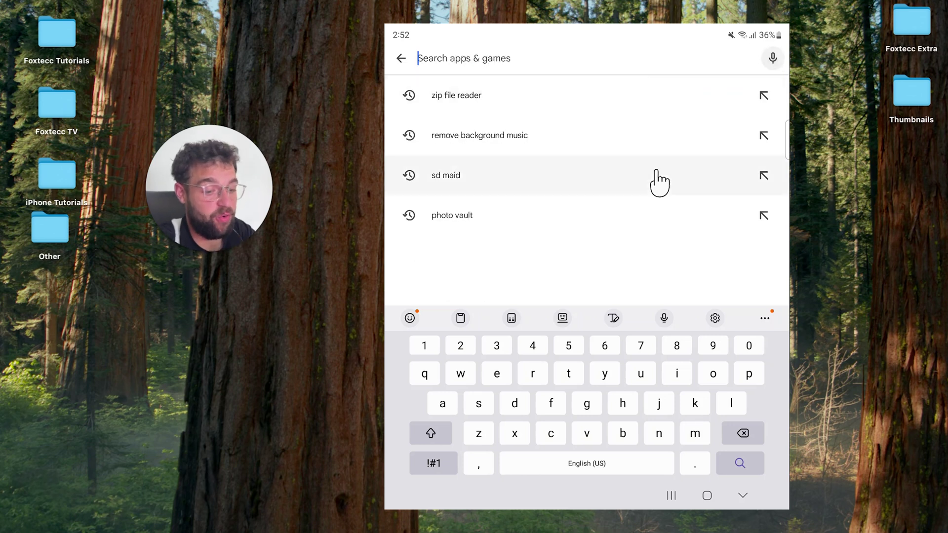
click(622, 434)
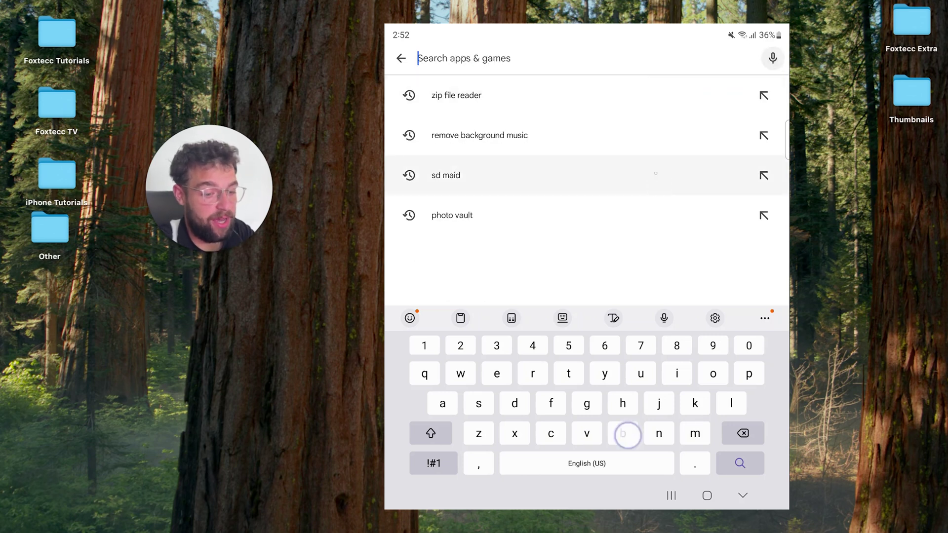
click(675, 373)
click(659, 433)
text(fi)
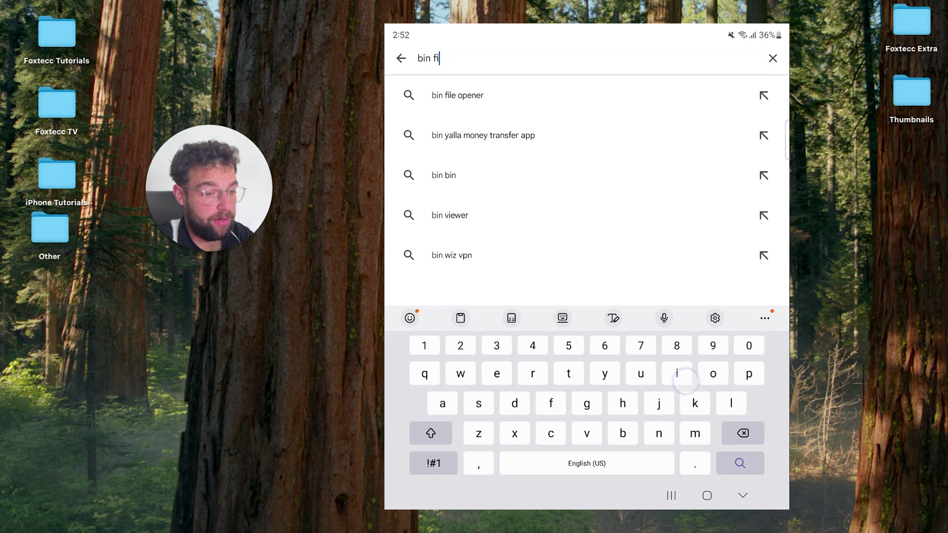
text(le)
Step: Run the 'bin file opener' search and open the Bin File Opener page by Happyseasonapps
click(689, 107)
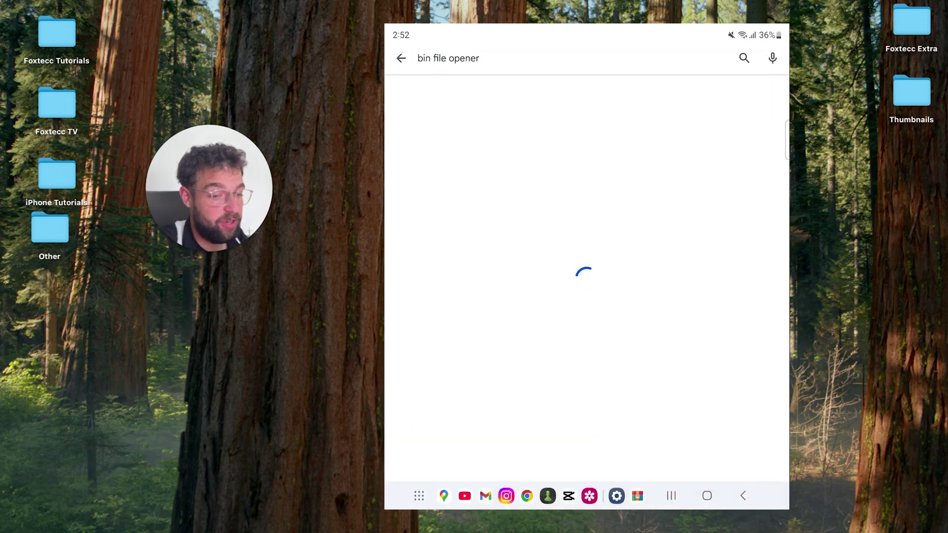
scroll(504, 274, down, 2)
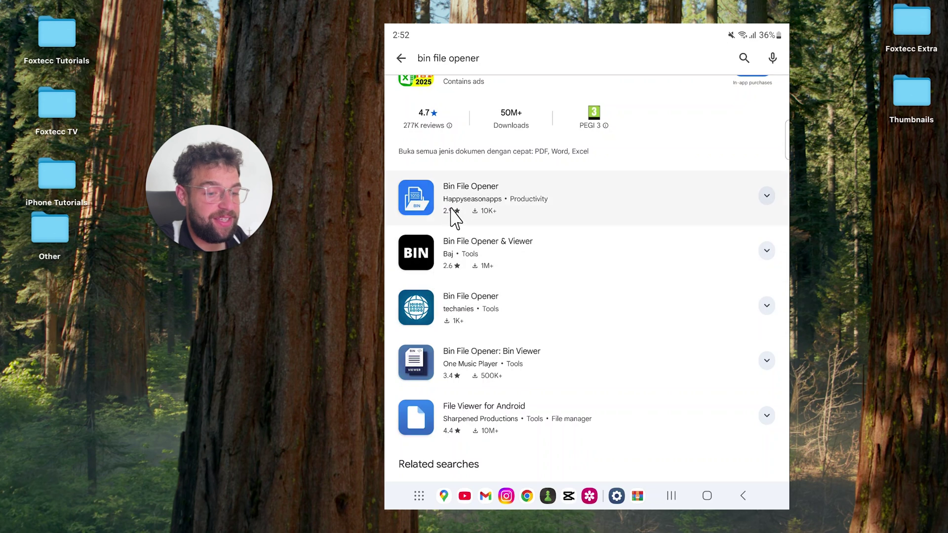
click(436, 200)
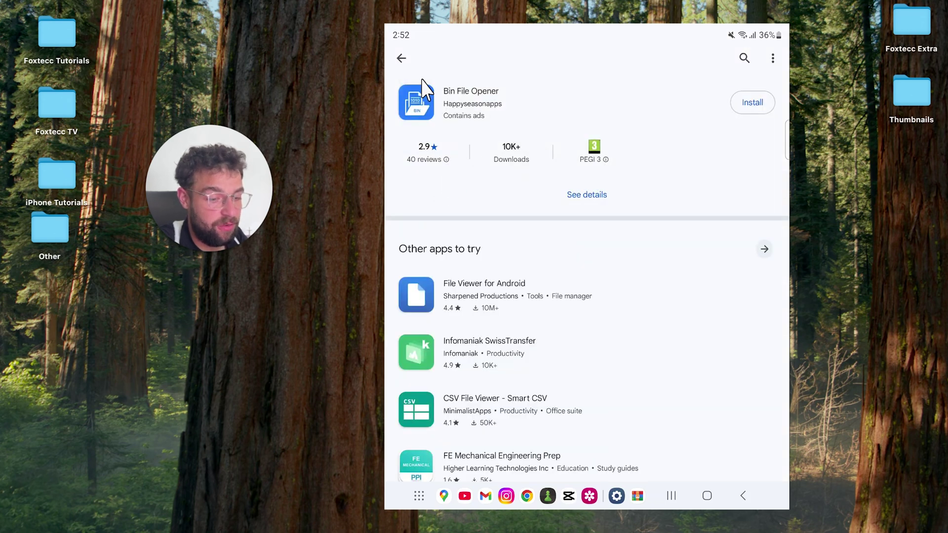
click(401, 59)
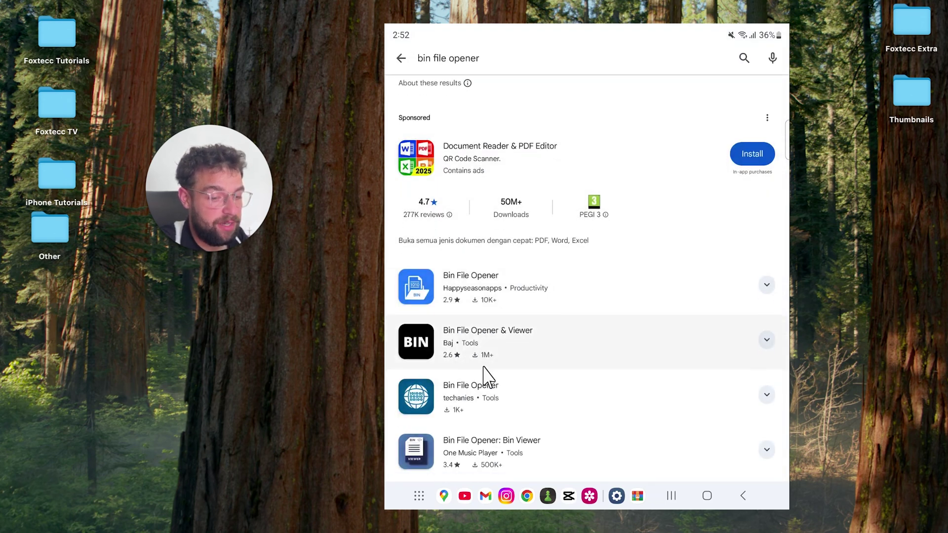
scroll(490, 375, down, 2)
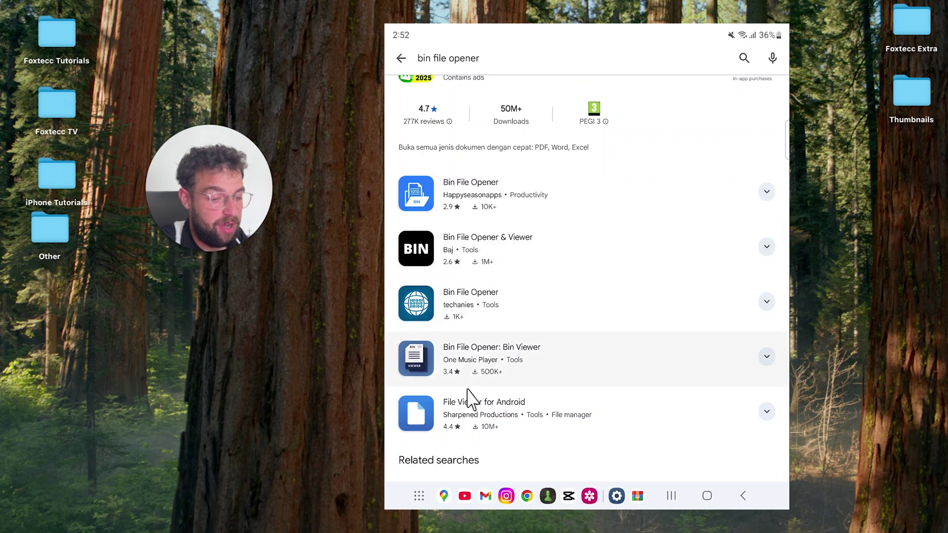
scroll(481, 417, down, 3)
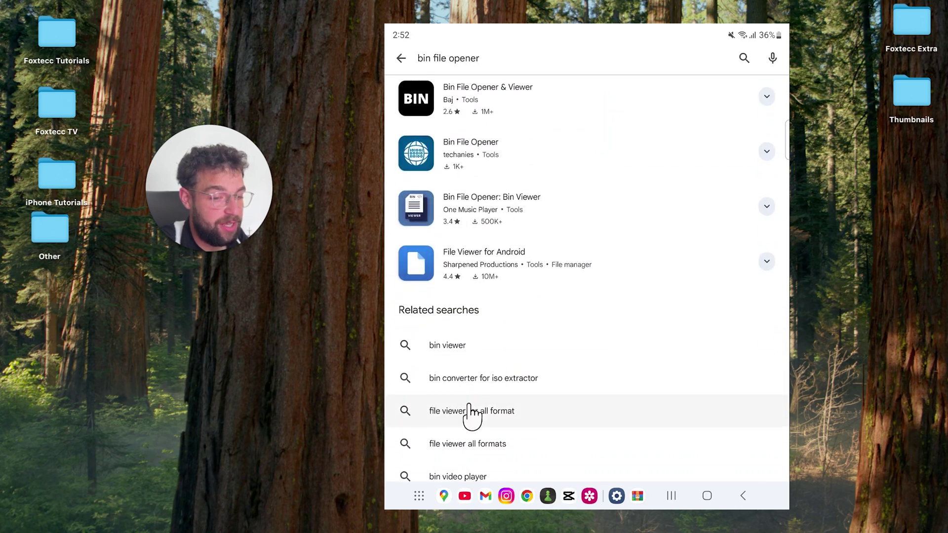
scroll(452, 255, up, 2)
scroll(460, 255, up, 1)
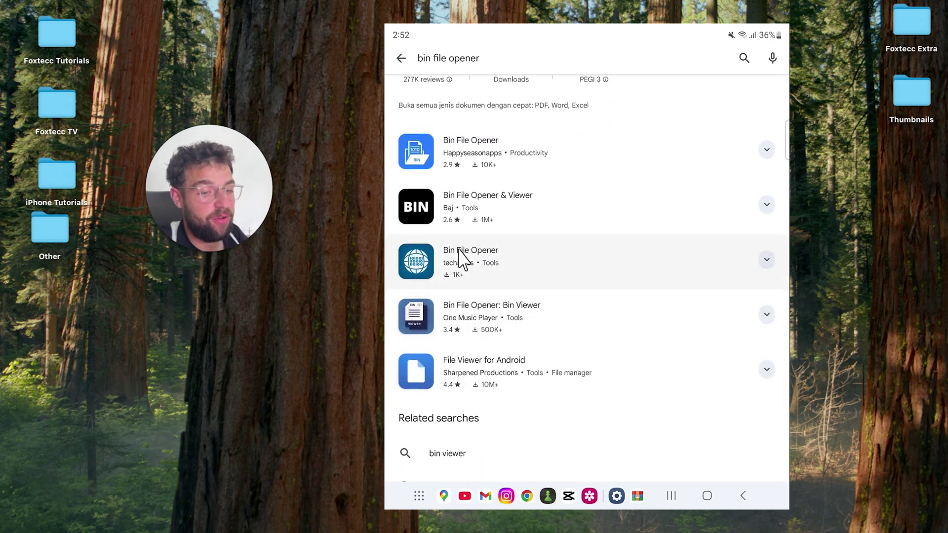
click(495, 159)
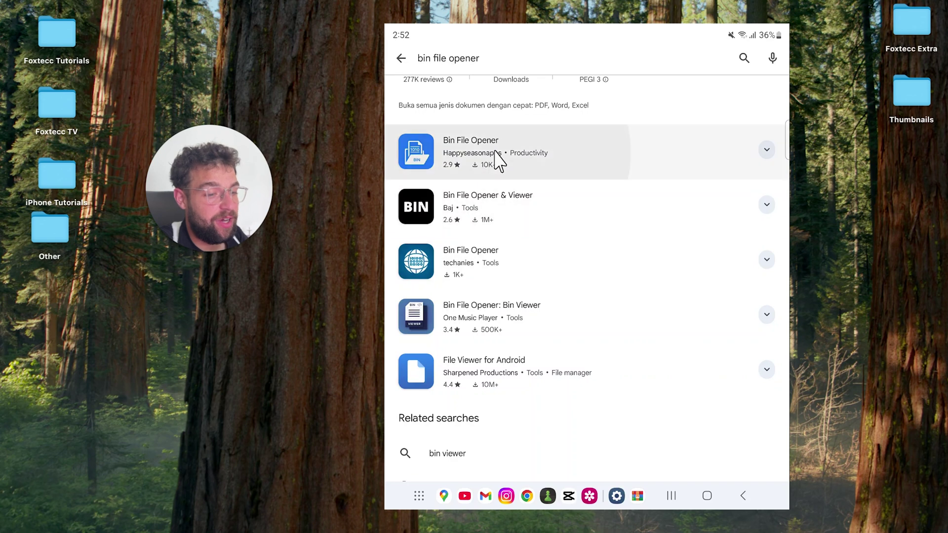
Step: Install Happyseasonapps' Bin File Opener and open it once the download finishes
click(752, 103)
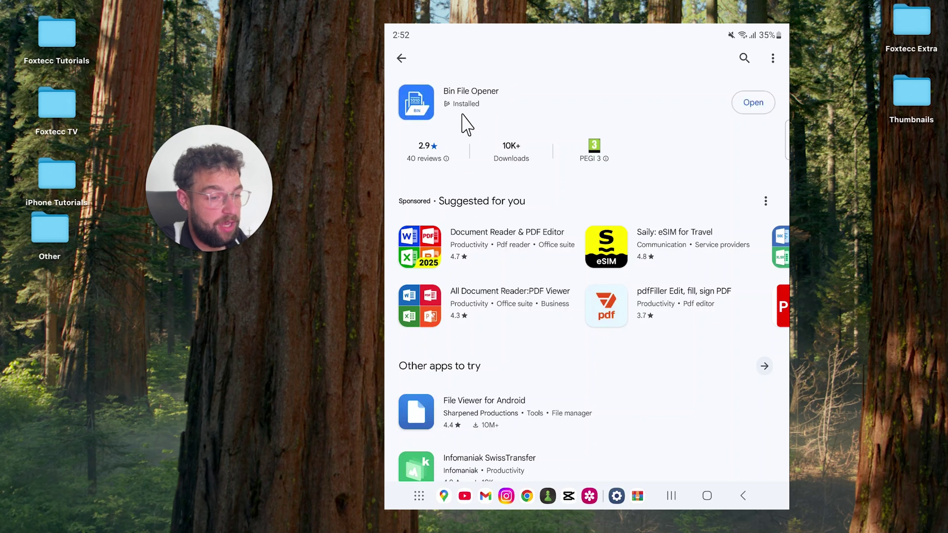
click(753, 103)
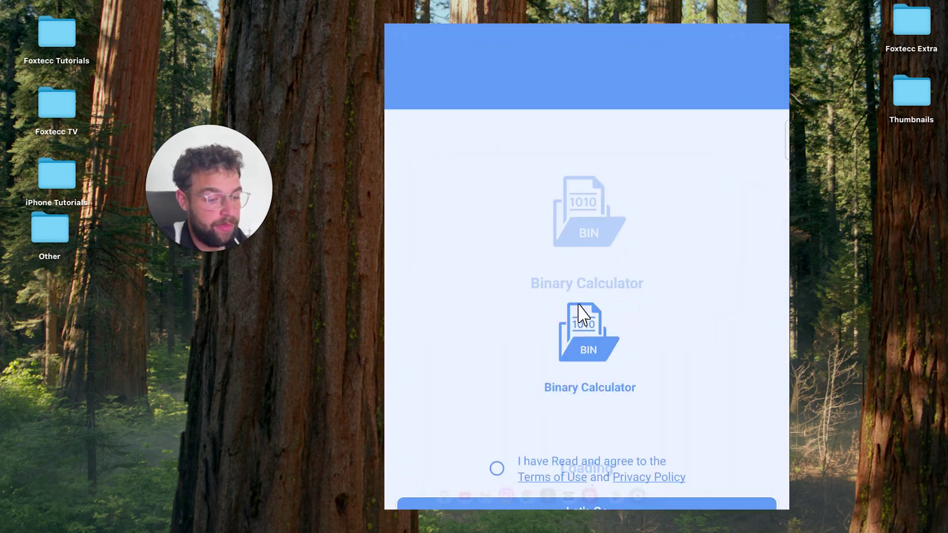
Step: Accept the terms with Let's Go, choose View Binary File, and dismiss the full-screen ad
click(497, 402)
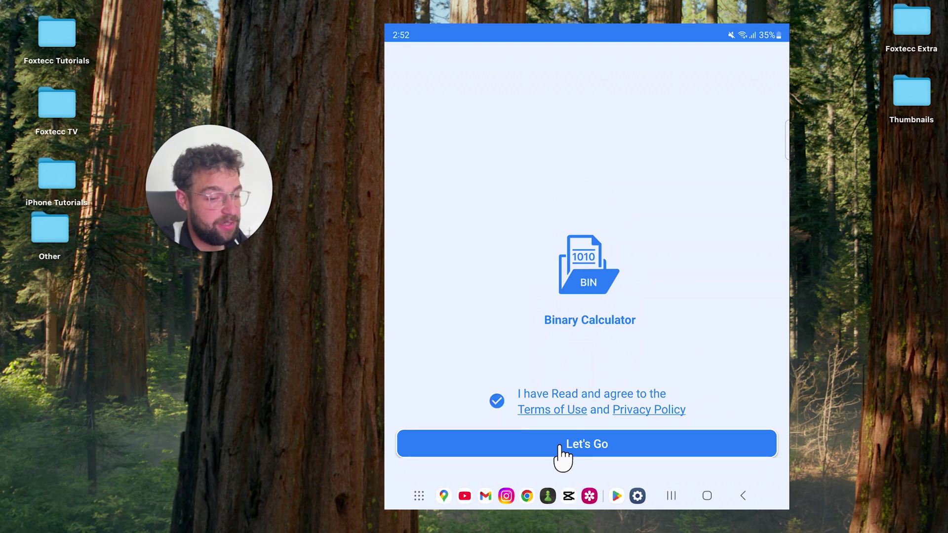
click(562, 448)
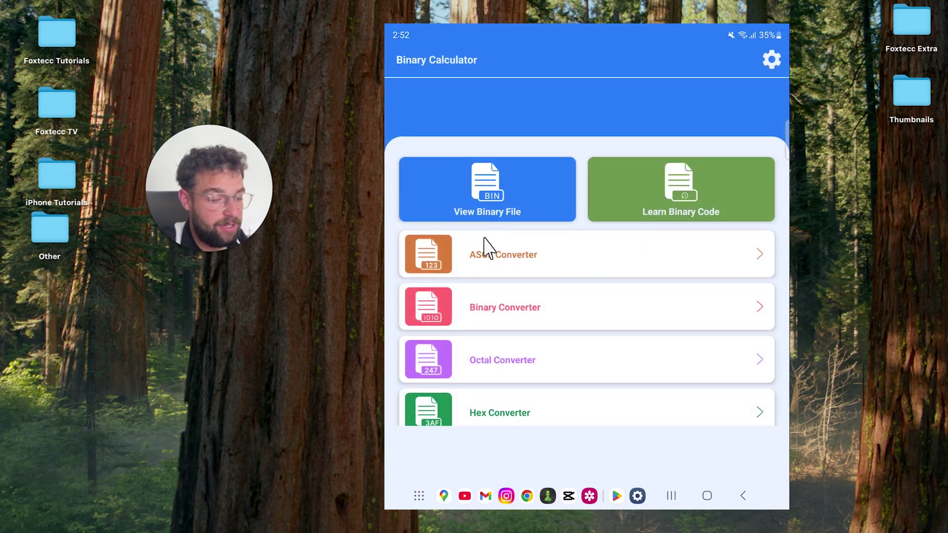
click(488, 211)
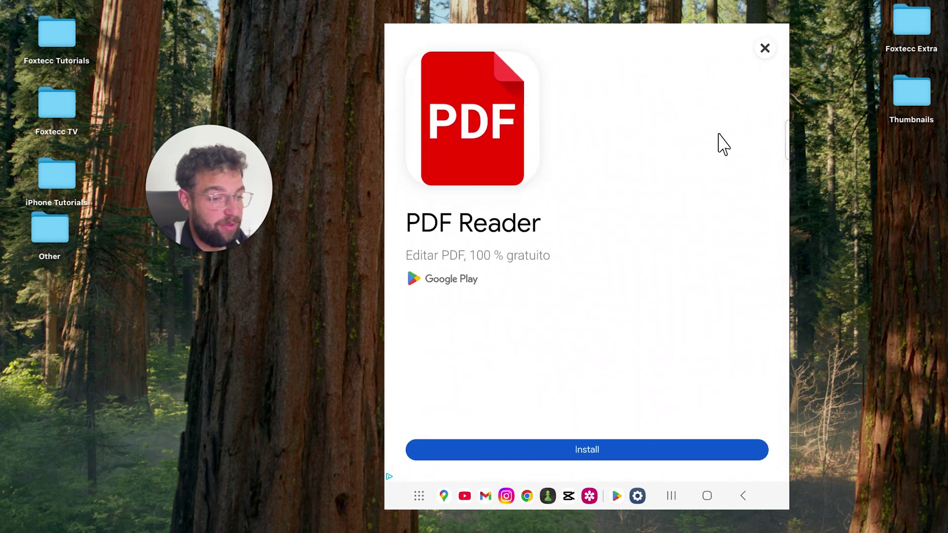
click(765, 51)
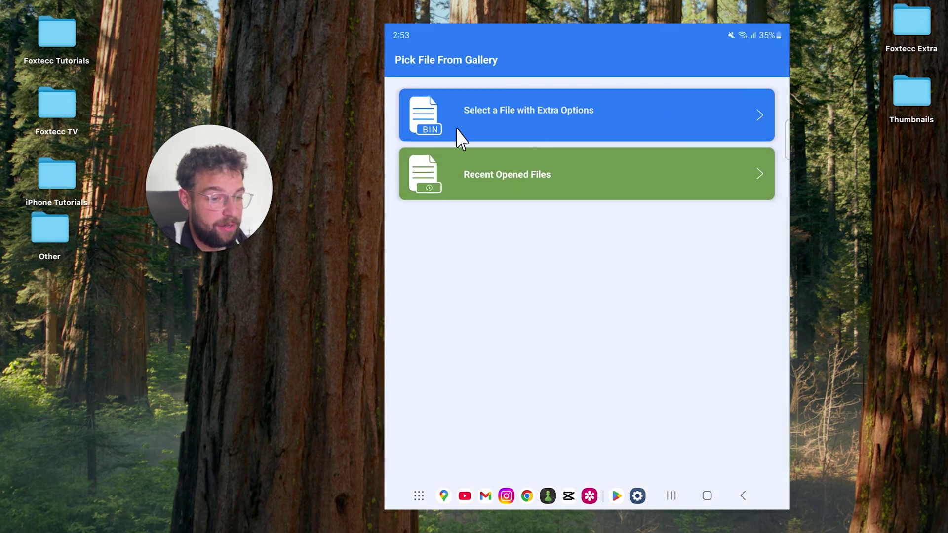
Step: Choose Select a File with Extra Options, declining photo and video access until the picker opens
click(490, 113)
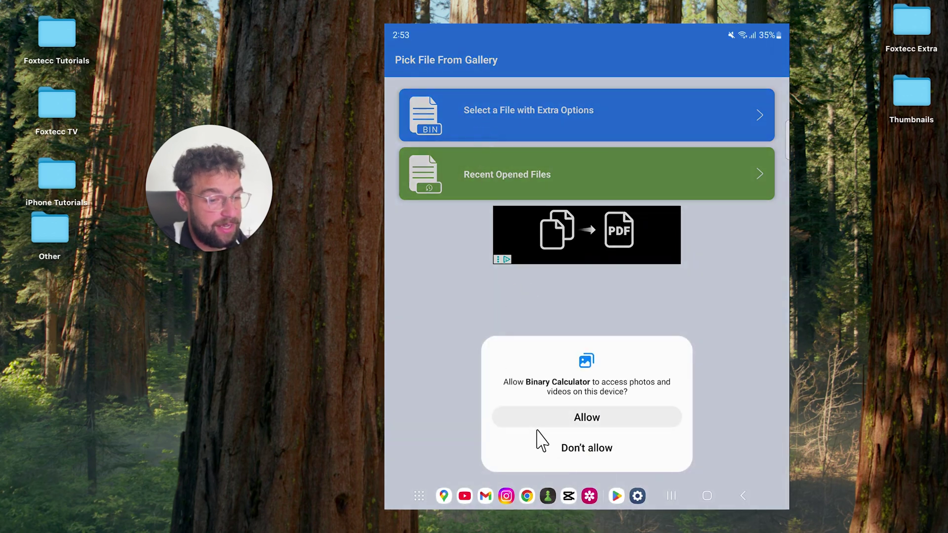
click(602, 445)
click(567, 130)
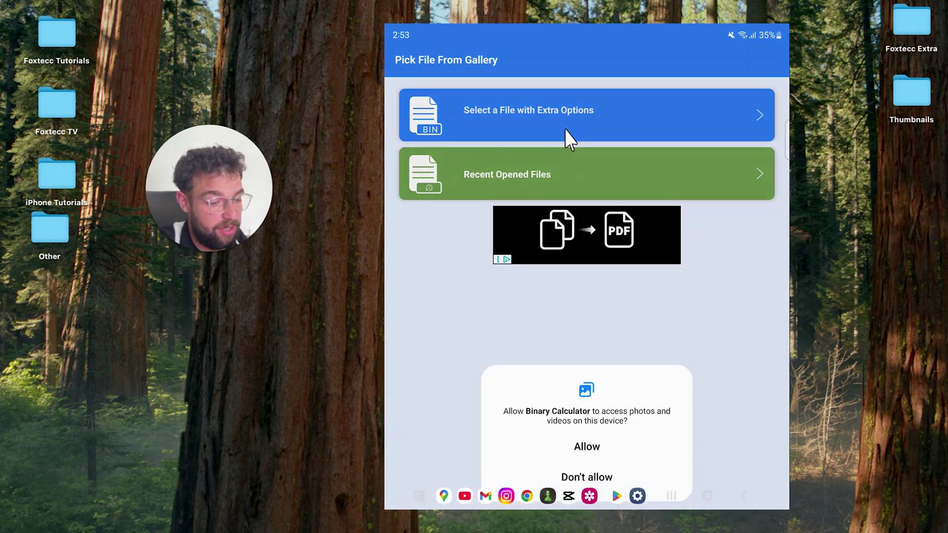
click(580, 412)
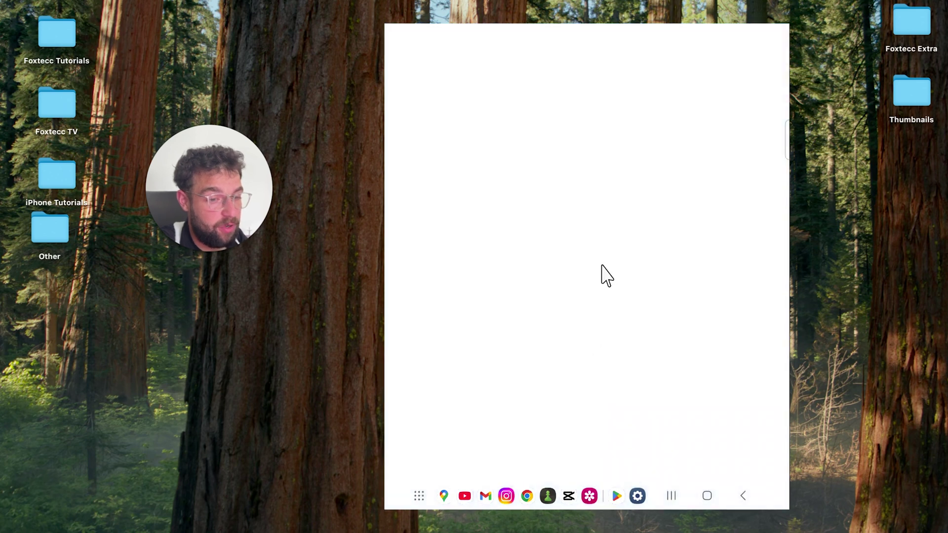
scroll(517, 284, down, 1)
scroll(510, 281, down, 5)
scroll(510, 260, up, 1)
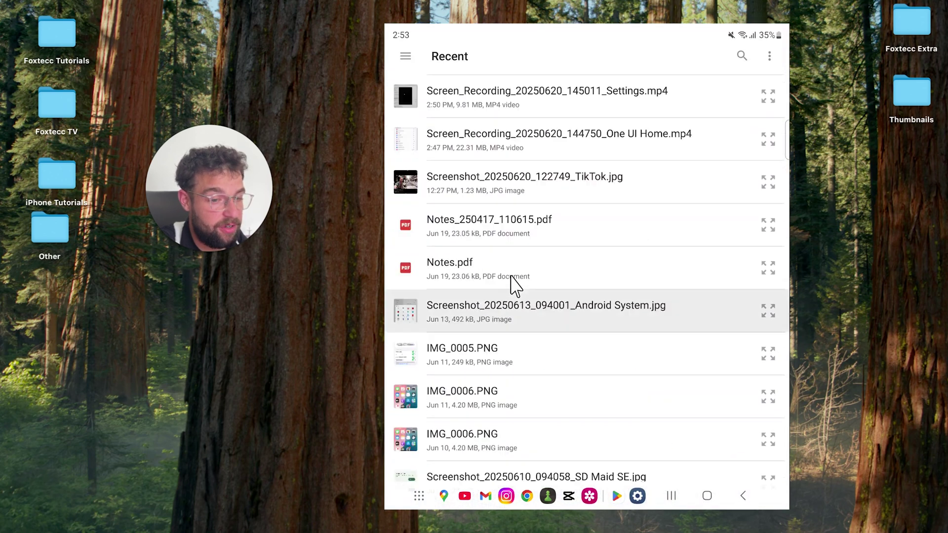
scroll(511, 260, up, 4)
Step: Browse the phone's internal storage folders, then close the Files app from Recents
click(405, 59)
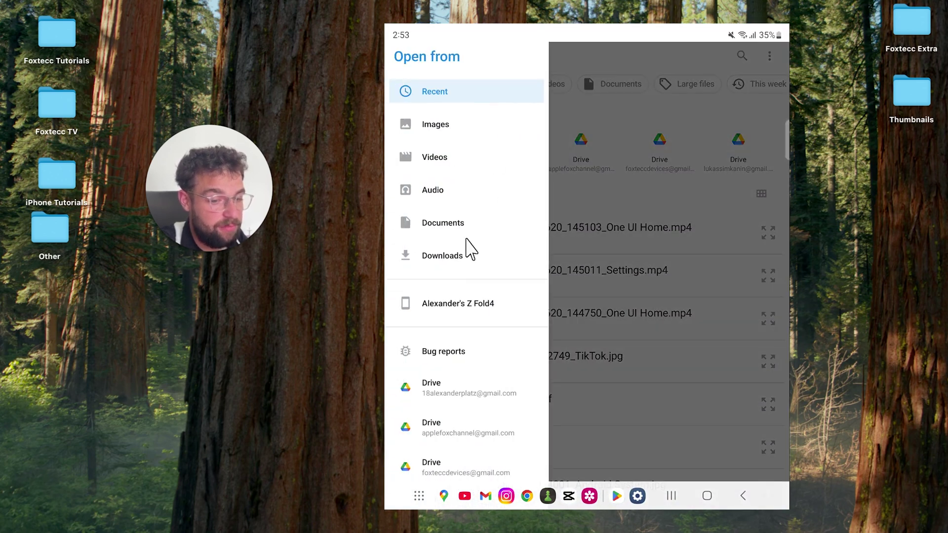
click(454, 304)
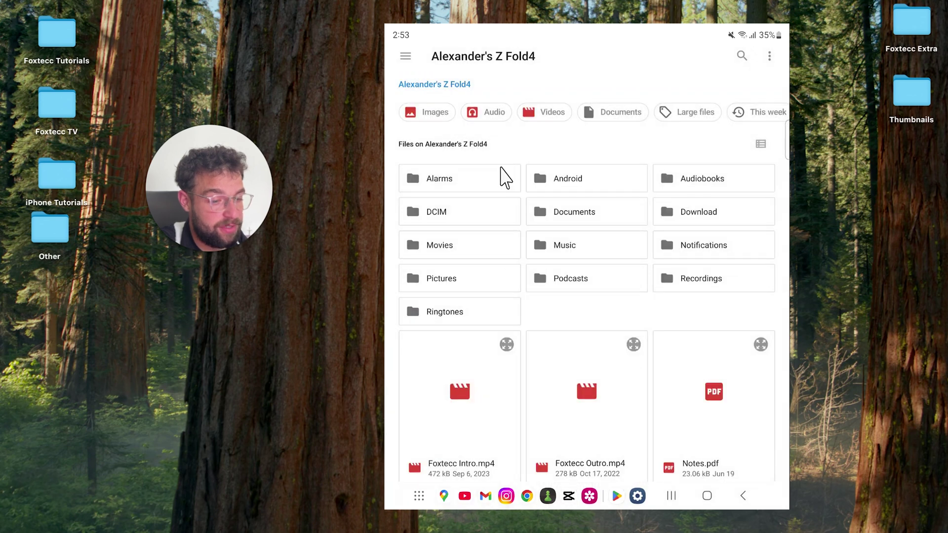
scroll(510, 281, down, 3)
scroll(510, 284, up, 2)
scroll(518, 238, up, 1)
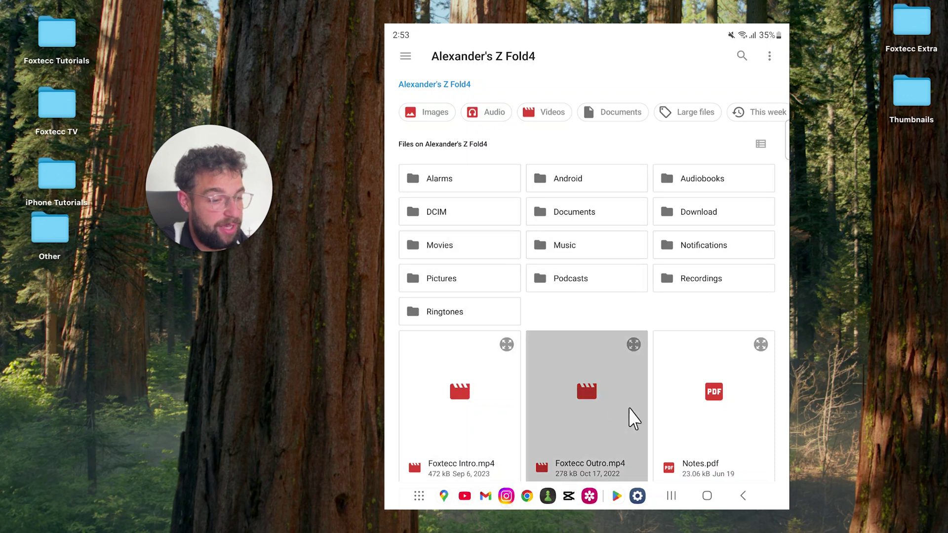
click(672, 501)
click(719, 269)
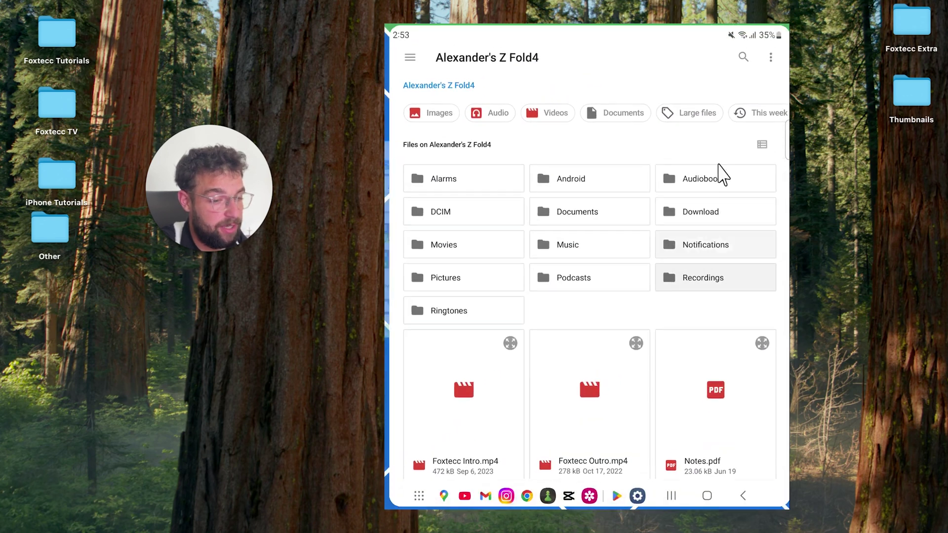
click(740, 496)
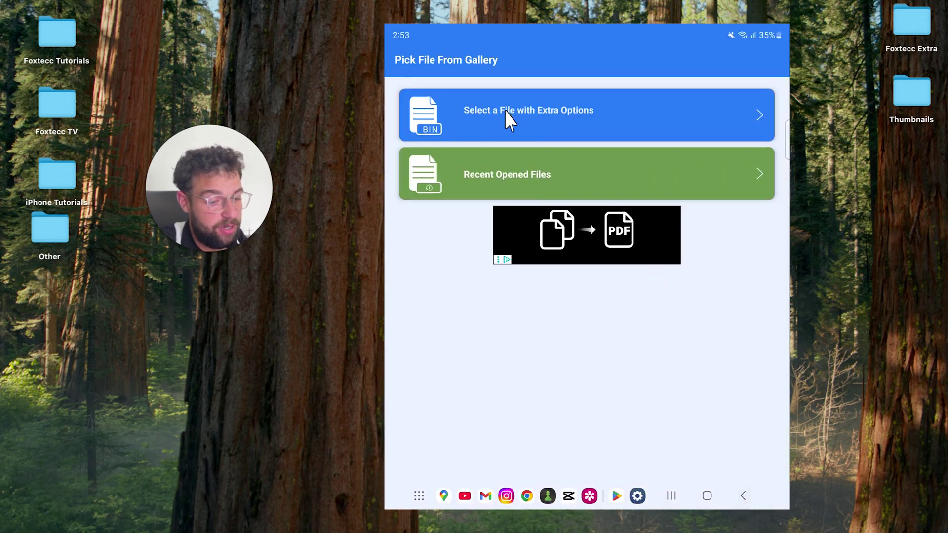
Step: Open Baj's Bin File Opener & Viewer page from the results and view a screenshot full screen
click(616, 496)
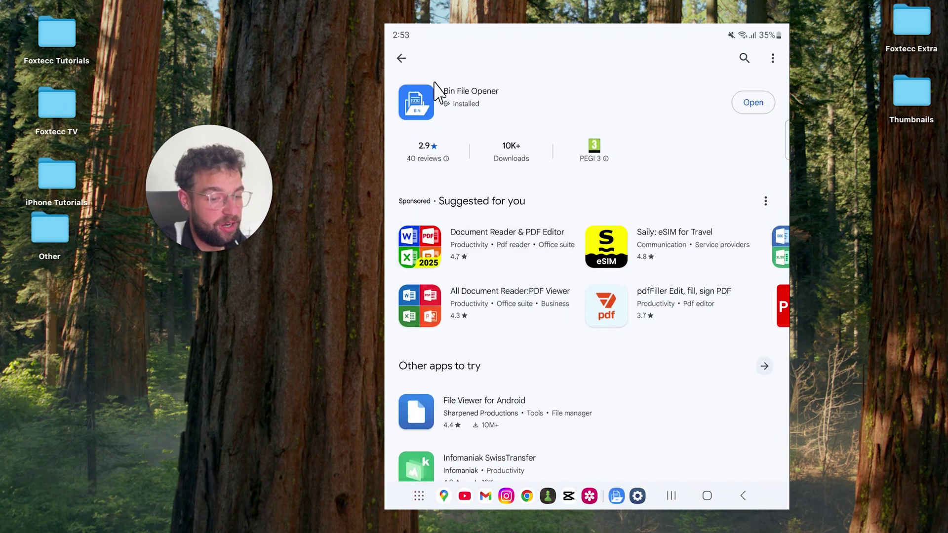
click(400, 57)
scroll(494, 163, down, 3)
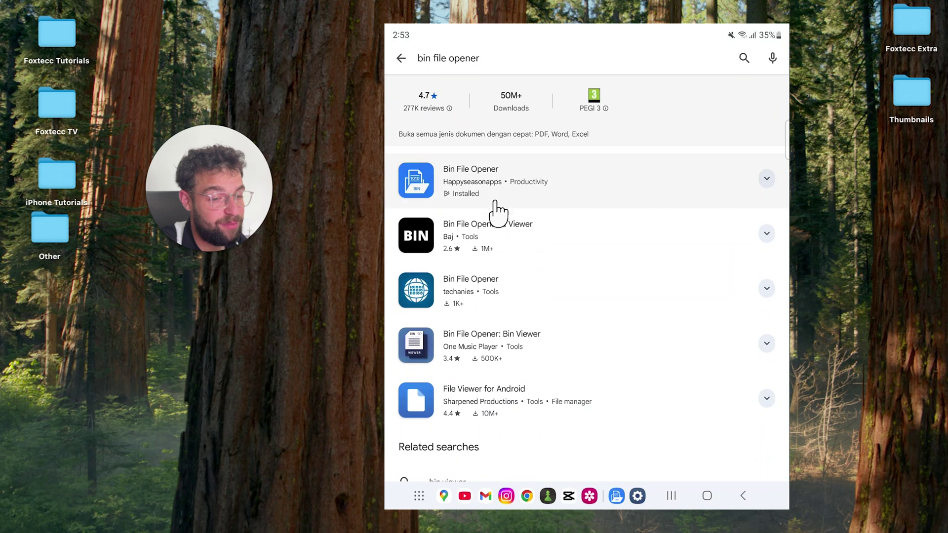
click(499, 233)
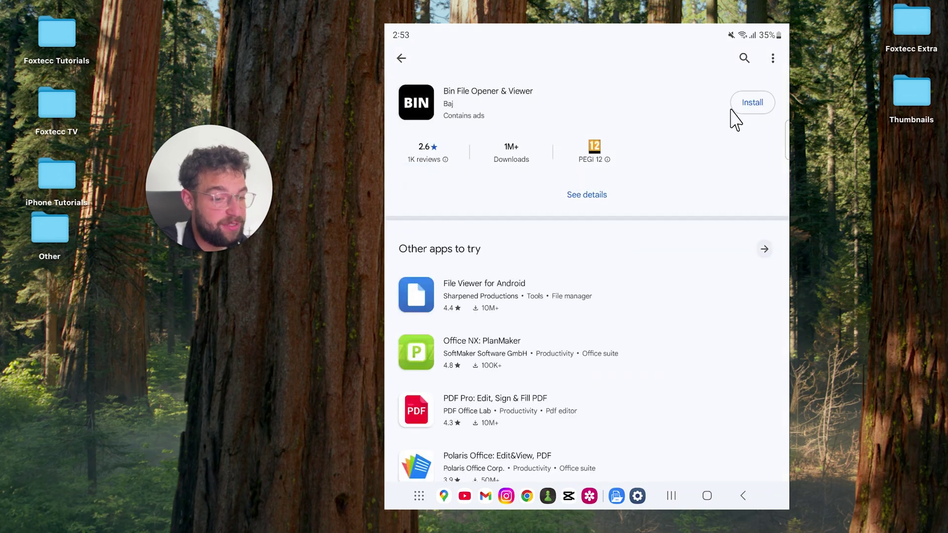
click(601, 196)
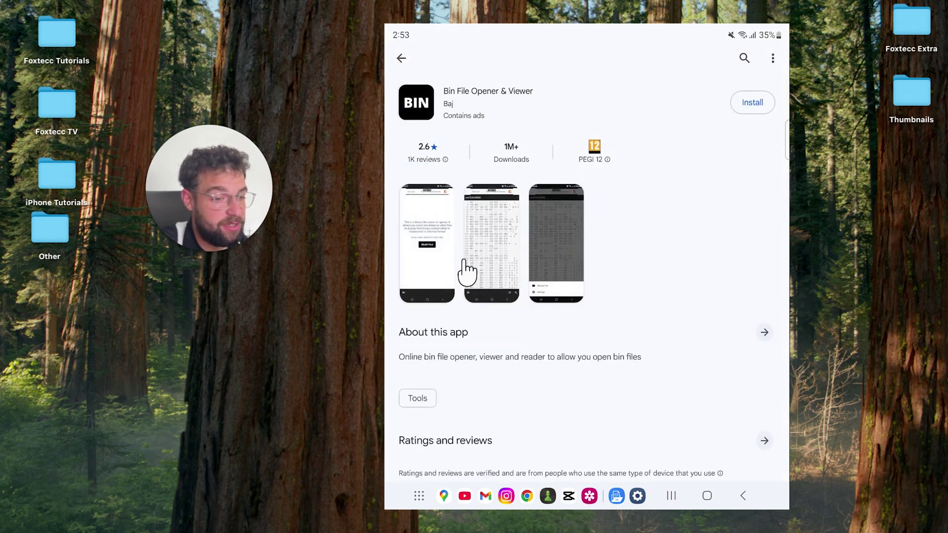
click(450, 260)
scroll(592, 263, down, 1)
scroll(602, 260, down, 1)
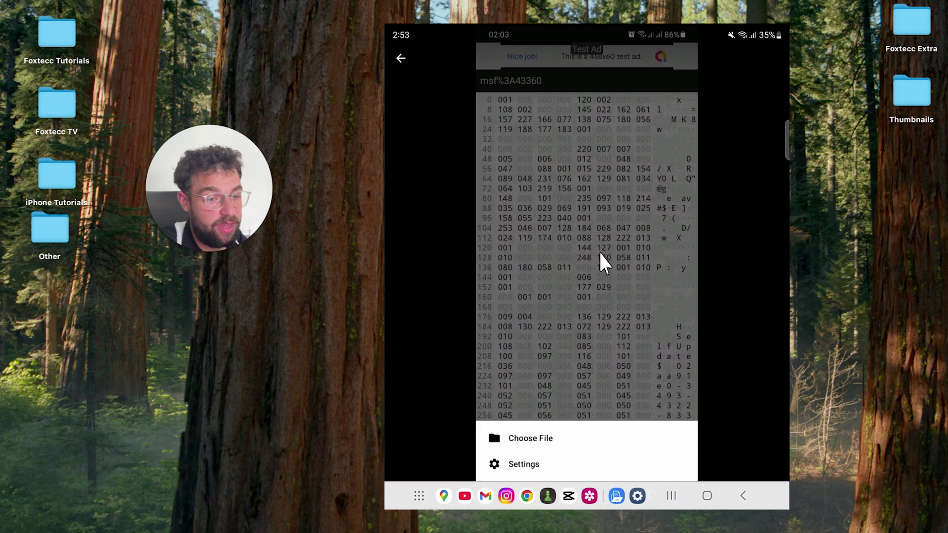
scroll(598, 251, up, 1)
click(402, 59)
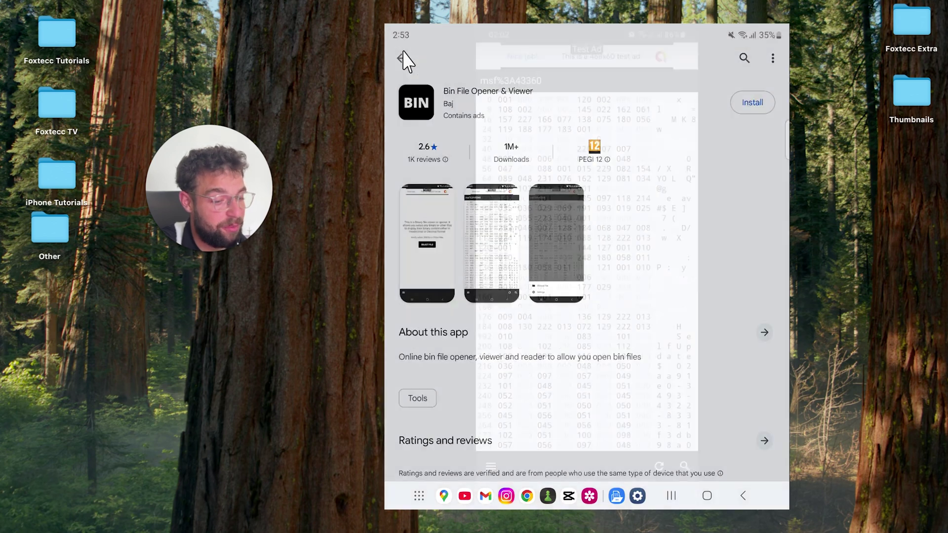
Step: Leave the Bin File Opener & Viewer page using the Home button
click(706, 496)
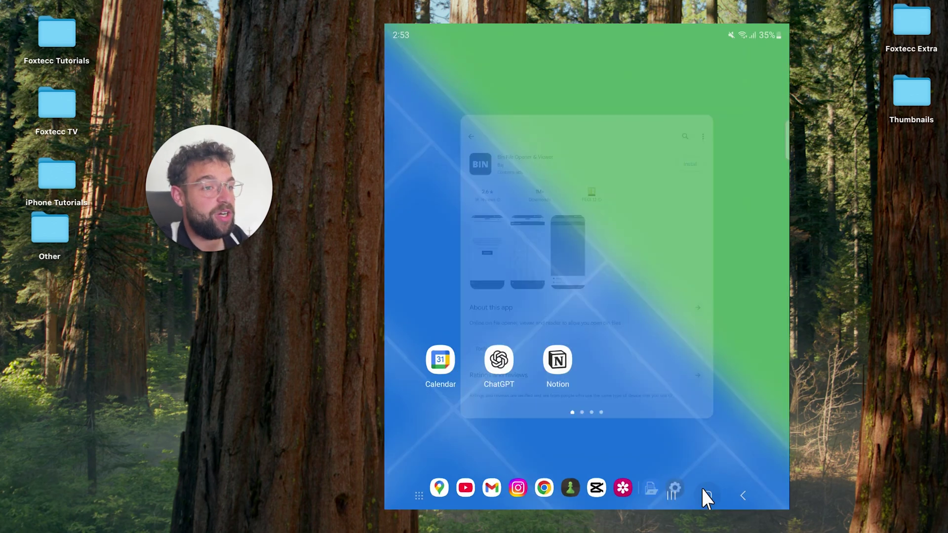